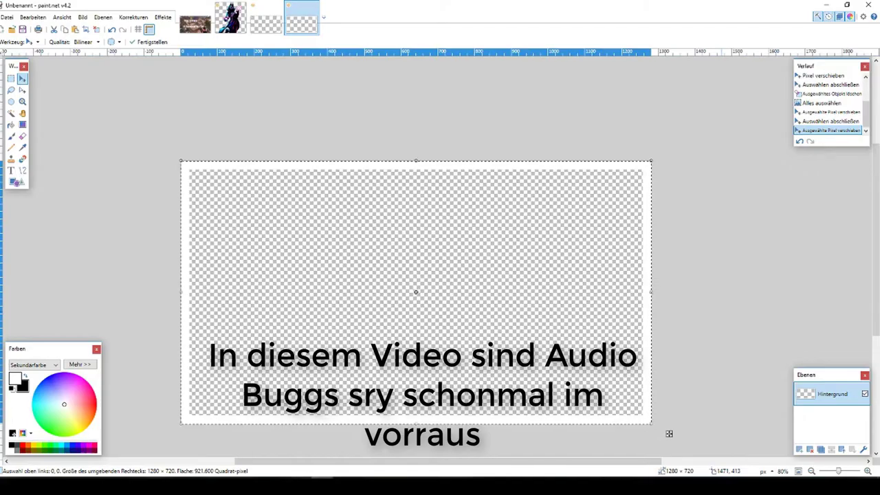
# - Examine the open images: the example thumbnail, the white frame, the white spikes and the character cut-out
pyautogui.click(195, 24)
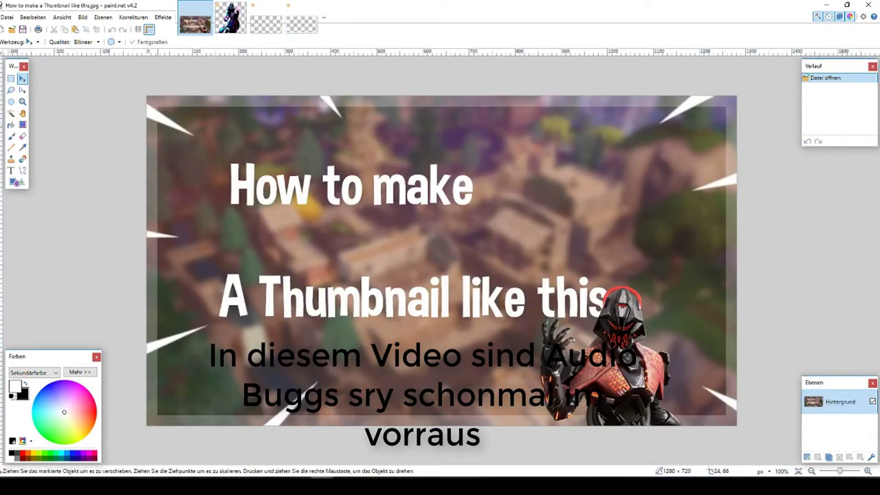
pyautogui.click(302, 20)
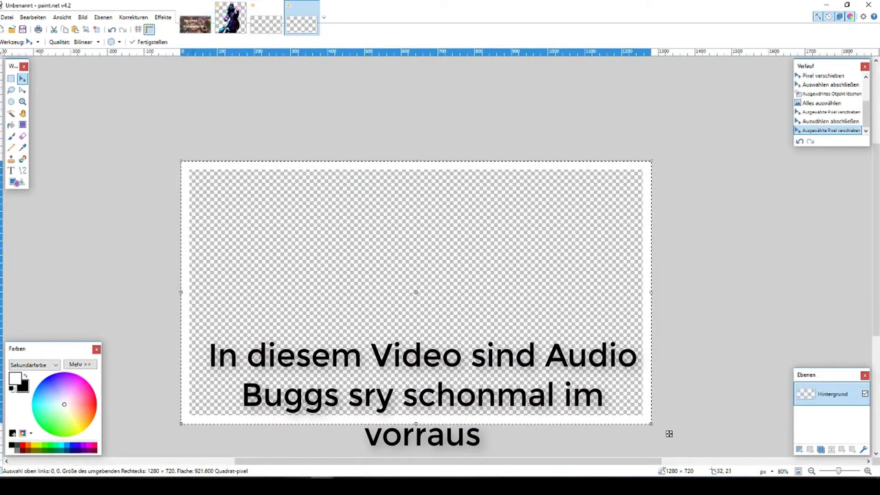
pyautogui.click(266, 21)
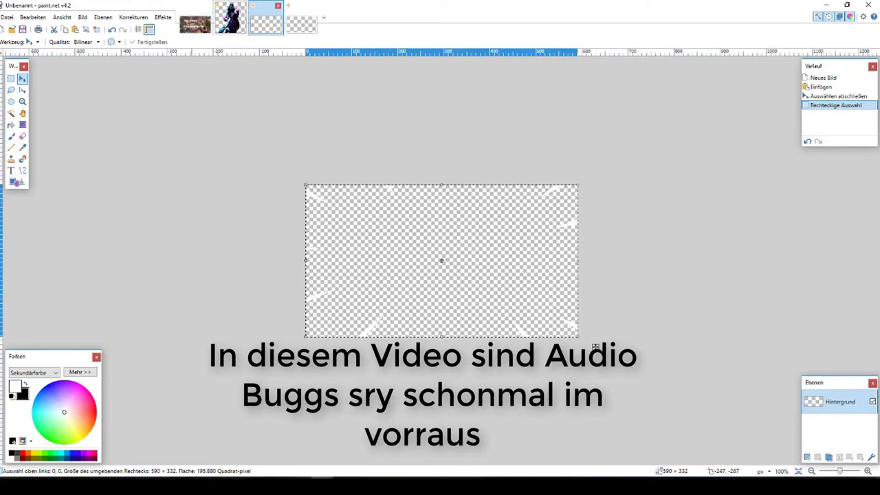
pyautogui.click(230, 17)
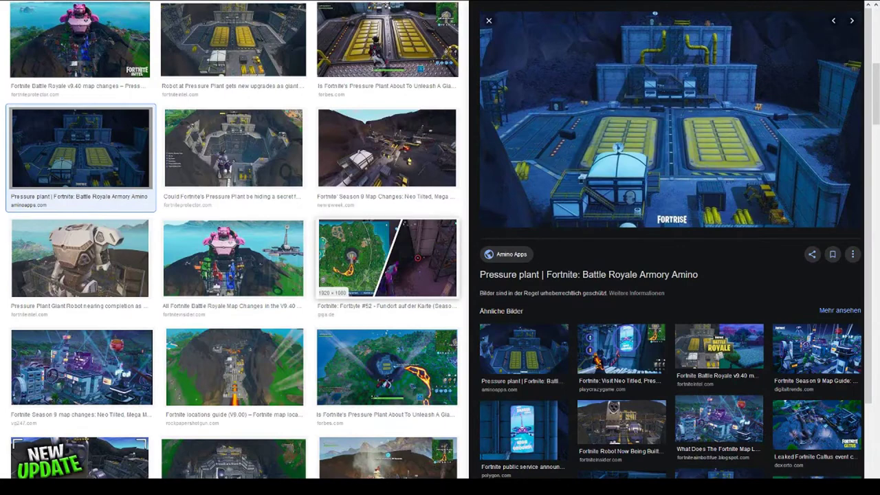
# - In the browser's image results for "fortnite pressure plant", copy the enlarged blue Pressure Plant picture from Amino Apps
pyautogui.scroll(5, 387, 275)
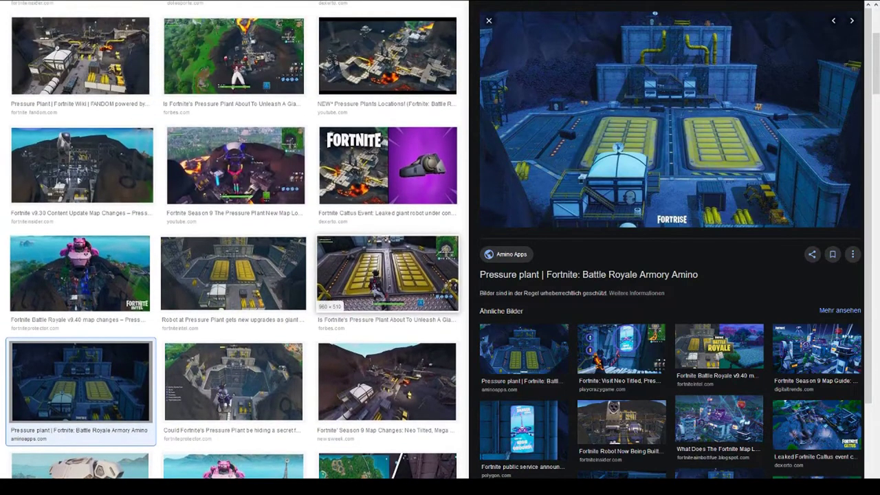
pyautogui.scroll(1, 387, 413)
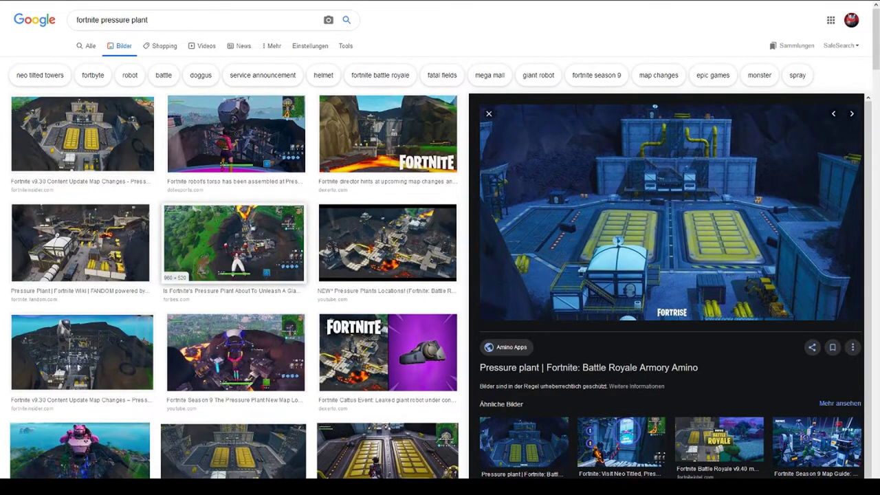
pyautogui.scroll(-4, 234, 242)
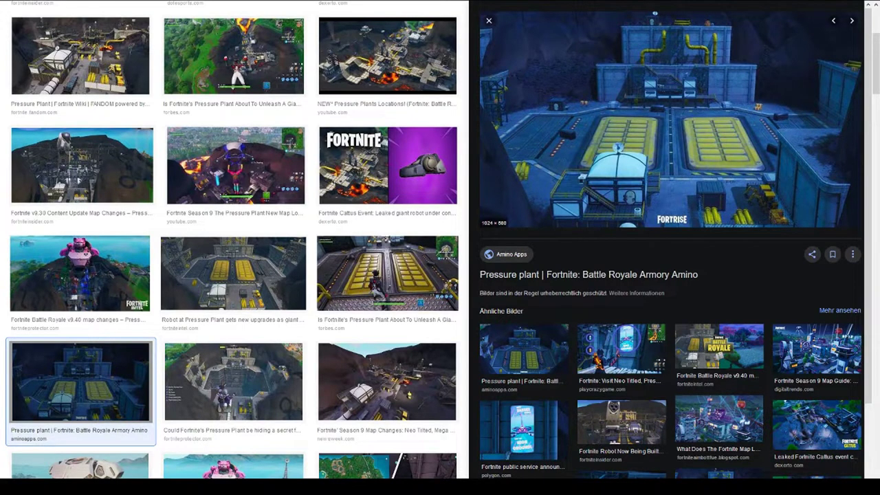
pyautogui.rightClick(595, 186)
pyautogui.click(631, 278)
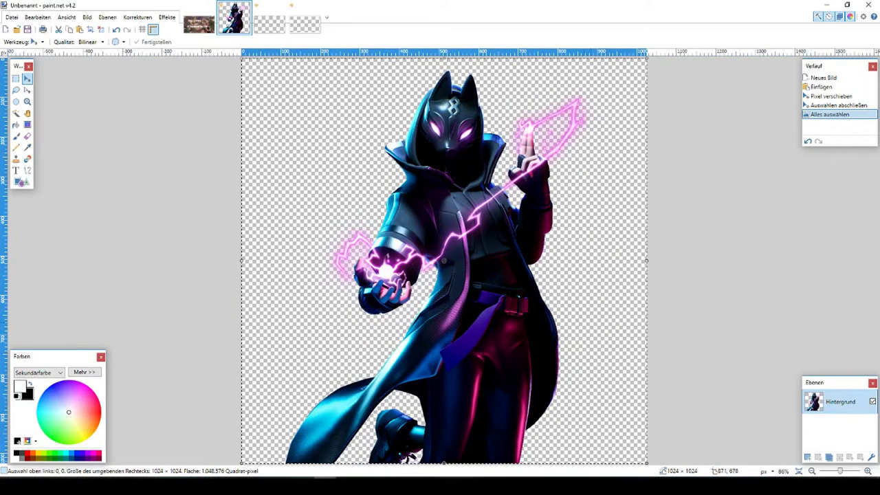
# - Switch to paint.net and, in the white frame image, paste the copied picture onto a new layer beneath the Hintergrund layer
pyautogui.click(305, 17)
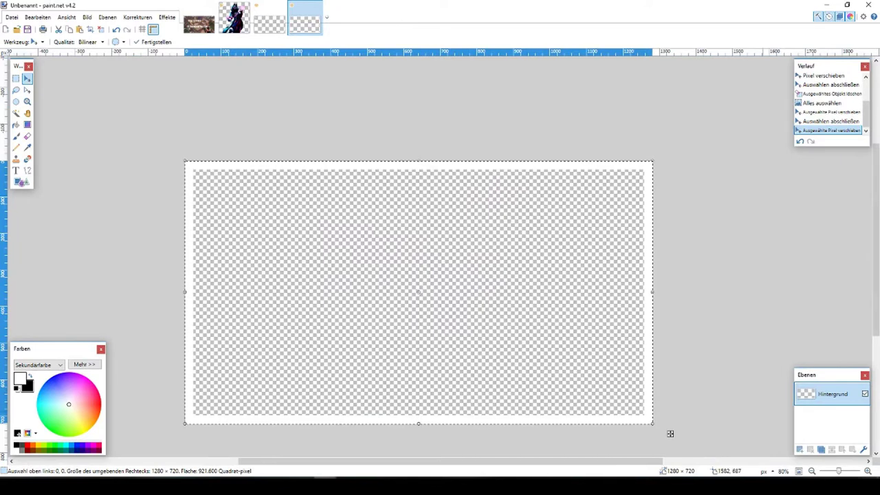
pyautogui.hotkey('ctrl', 'shift', 'n')
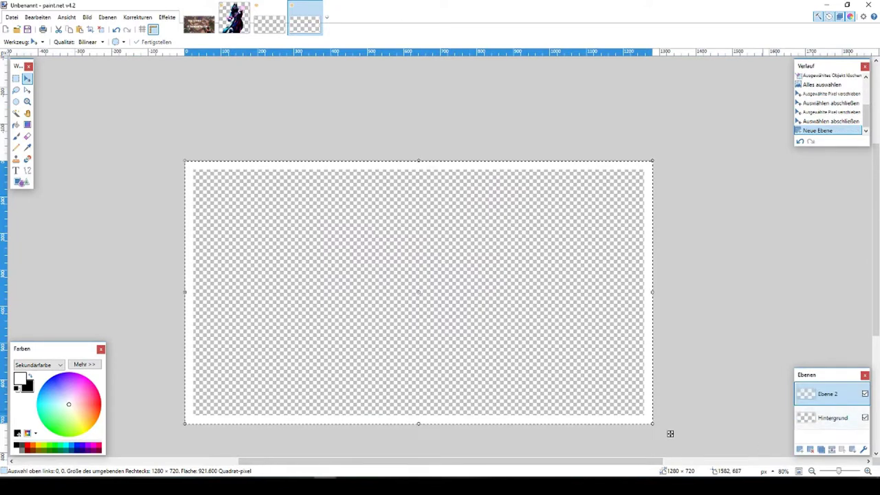
pyautogui.moveTo(827, 402); pyautogui.dragTo(828, 421)
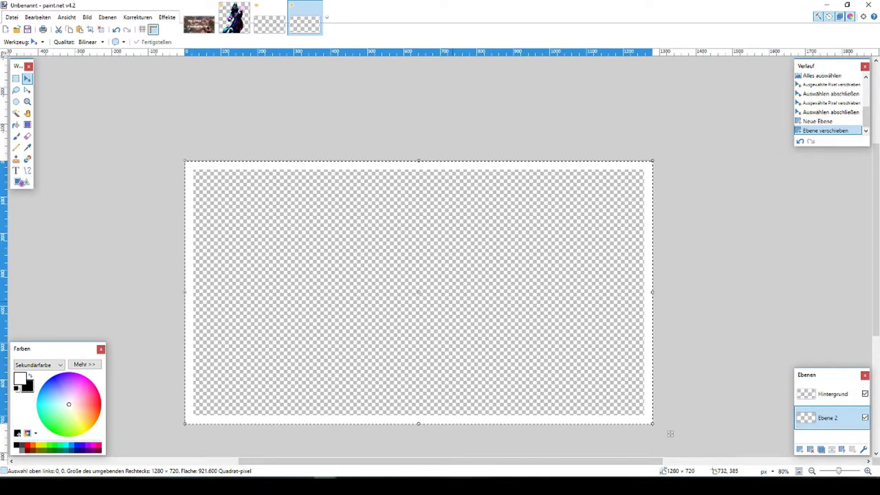
pyautogui.hotkey('ctrl', 'v')
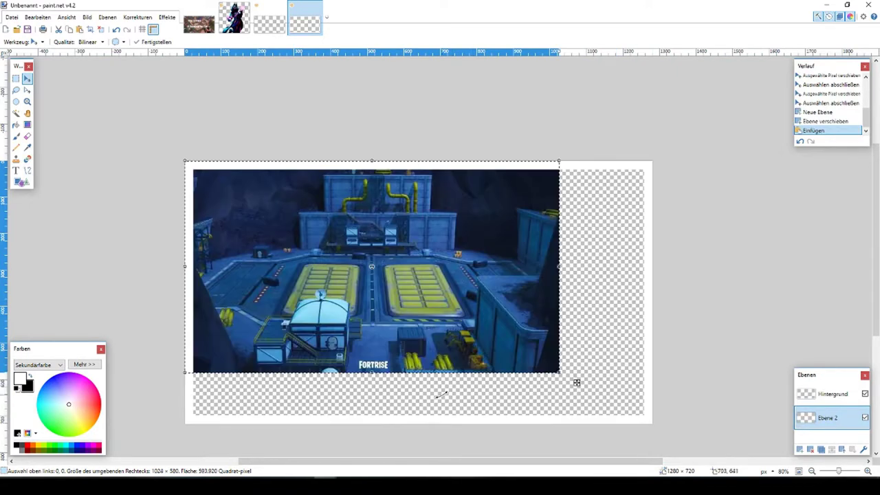
# - Enlarge the pasted Pressure Plant picture to about 1286 × 725 px, keeping its upper-left corner at the canvas corner
pyautogui.moveTo(576, 381)
pyautogui.mouseDown()
pyautogui.moveTo(608, 393)
pyautogui.moveTo(559, 404)
pyautogui.moveTo(564, 386)
pyautogui.mouseUp()
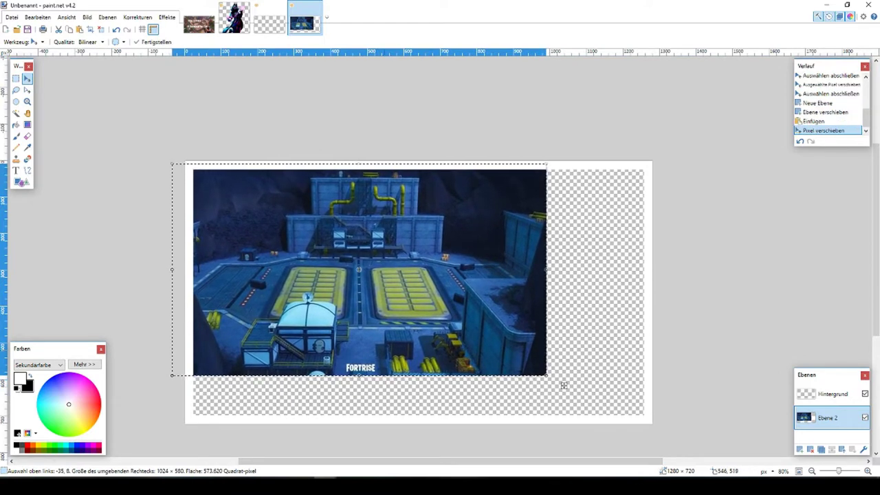
pyautogui.hotkey('ctrl', 'z')
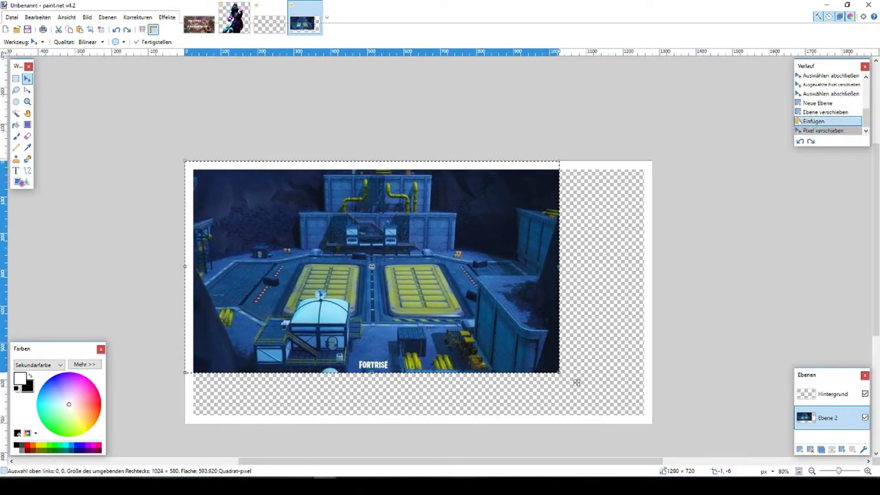
pyautogui.moveTo(576, 383); pyautogui.dragTo(673, 436)
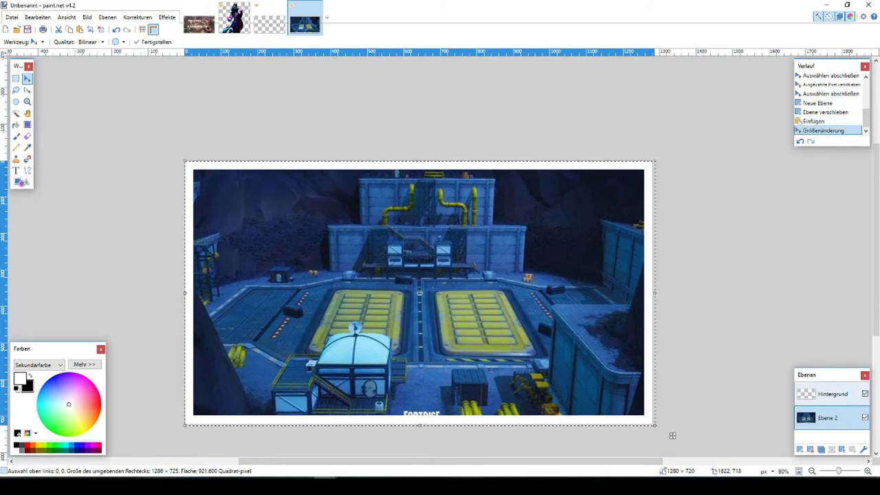
# - Check the picture's coverage by hiding and reshowing the Hintergrund frame layer, and clear the selection
pyautogui.click(865, 394)
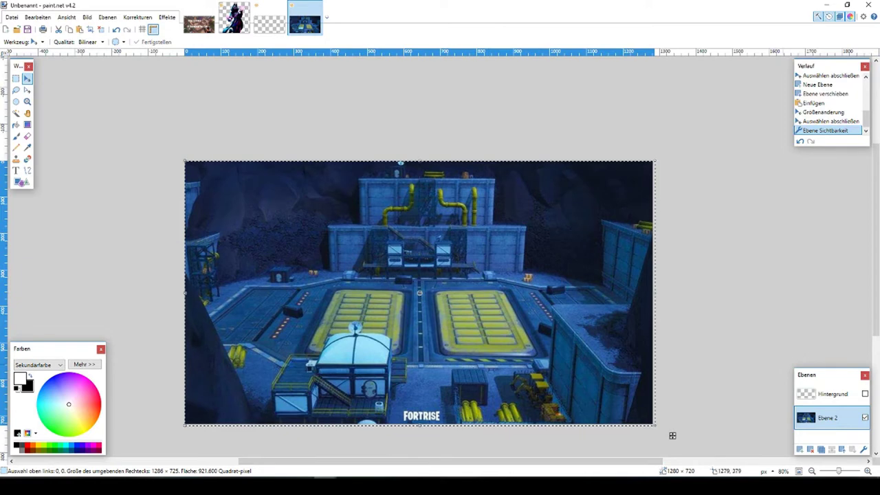
pyautogui.click(865, 394)
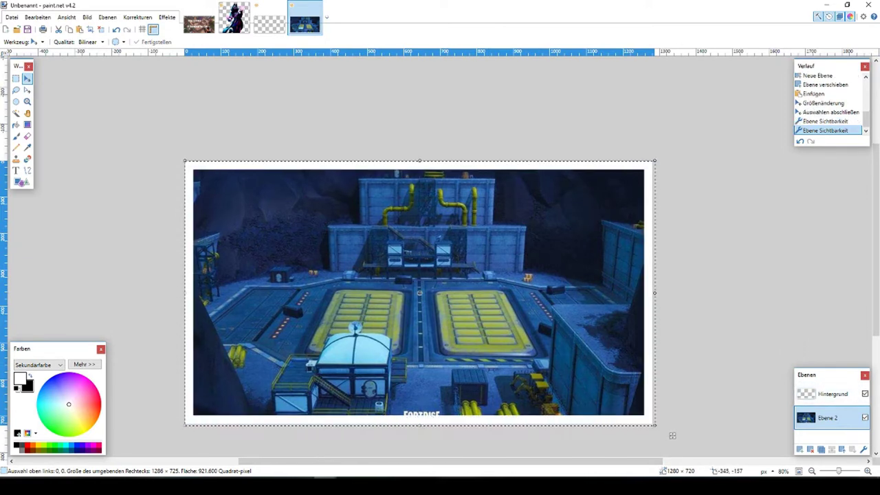
pyautogui.press('s')
pyautogui.hotkey('ctrl', 'd')
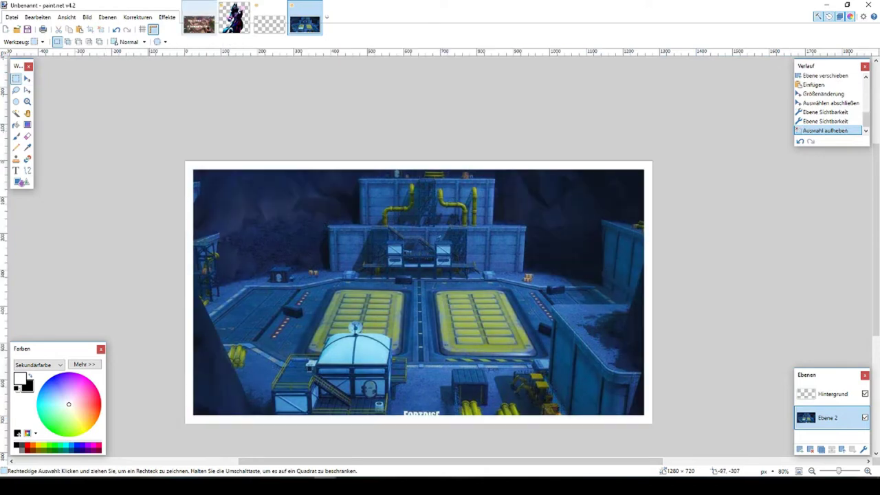
# - Compare with the example thumbnail and set the opacity of the Hintergrund frame layer to 99
pyautogui.click(198, 24)
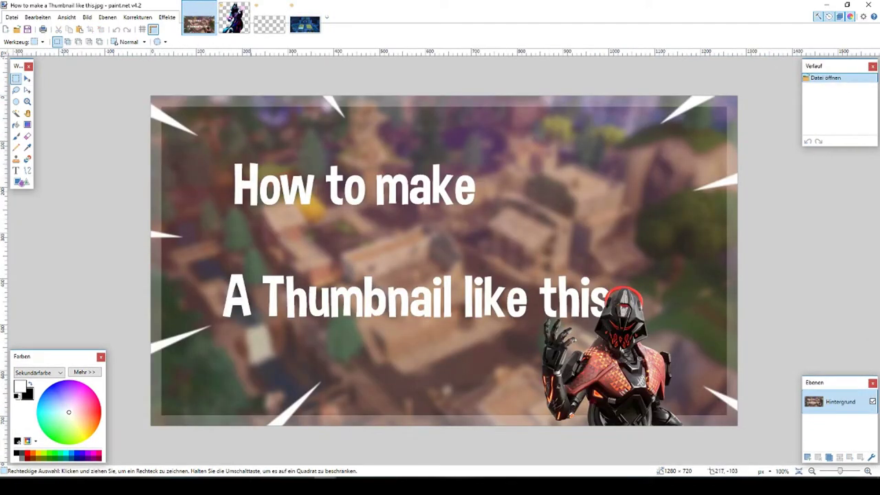
pyautogui.click(305, 24)
pyautogui.click(831, 394)
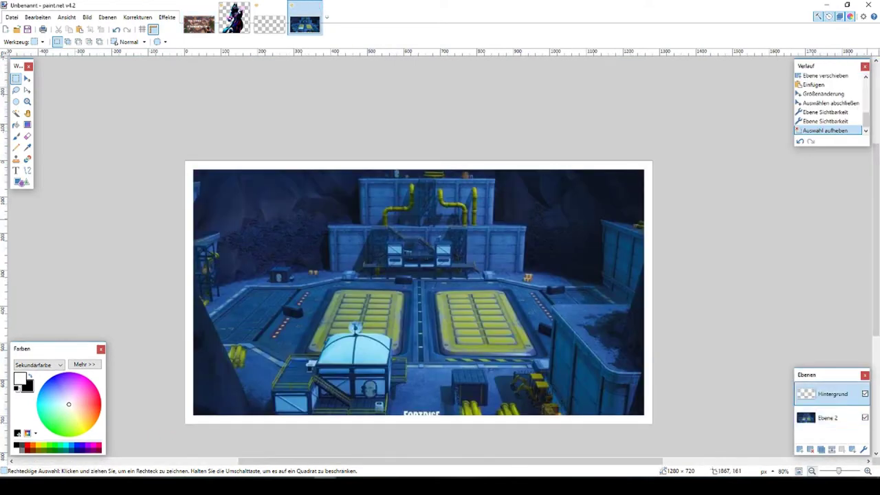
pyautogui.click(864, 449)
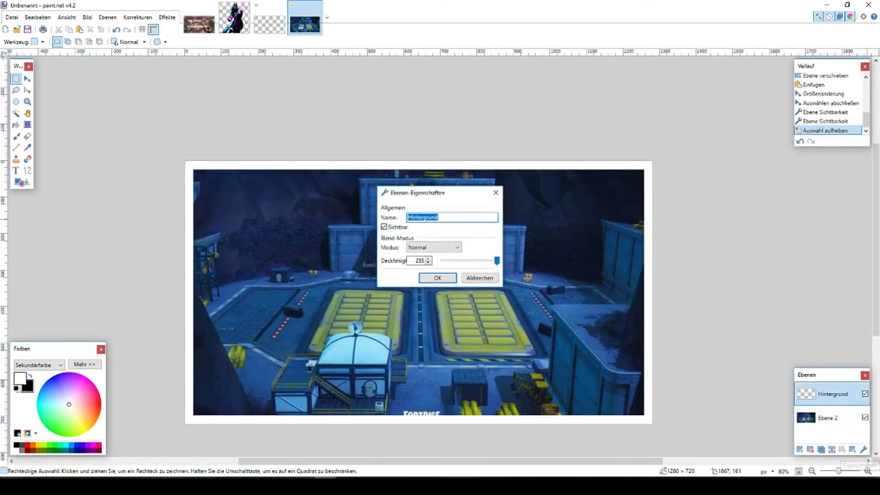
pyautogui.moveTo(497, 260); pyautogui.dragTo(477, 261)
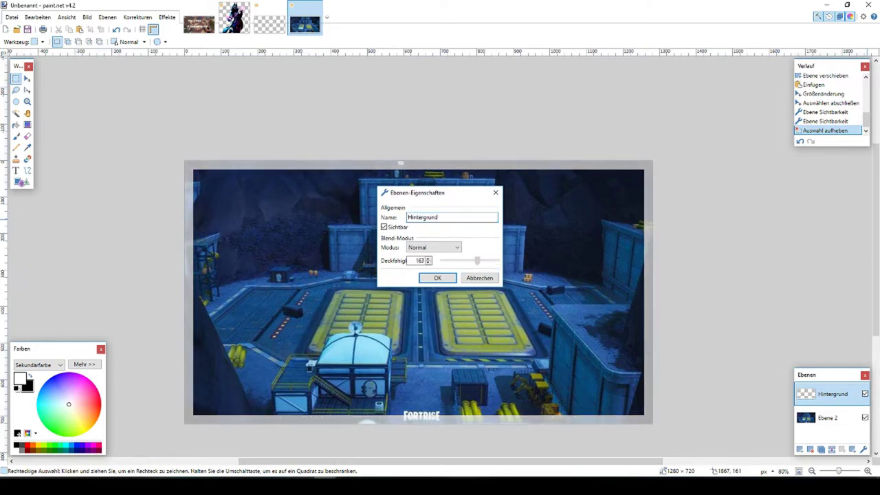
pyautogui.click(462, 260)
pyautogui.moveTo(471, 261); pyautogui.dragTo(464, 261)
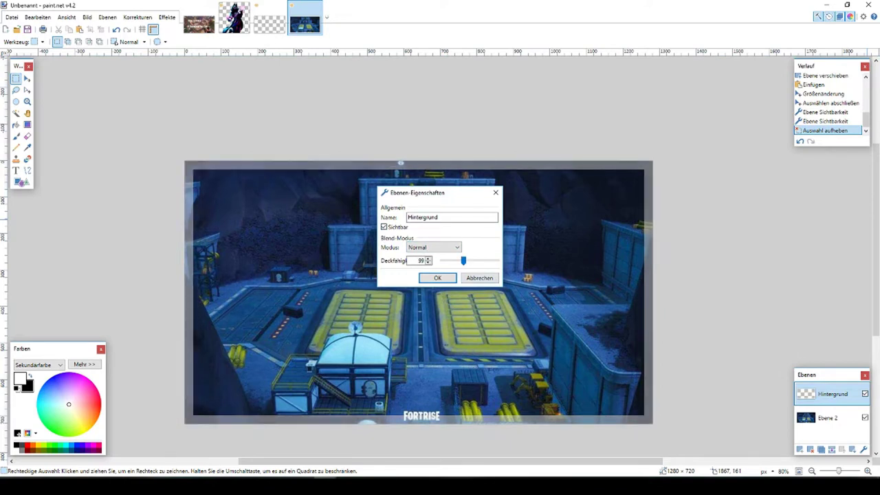
pyautogui.click(437, 277)
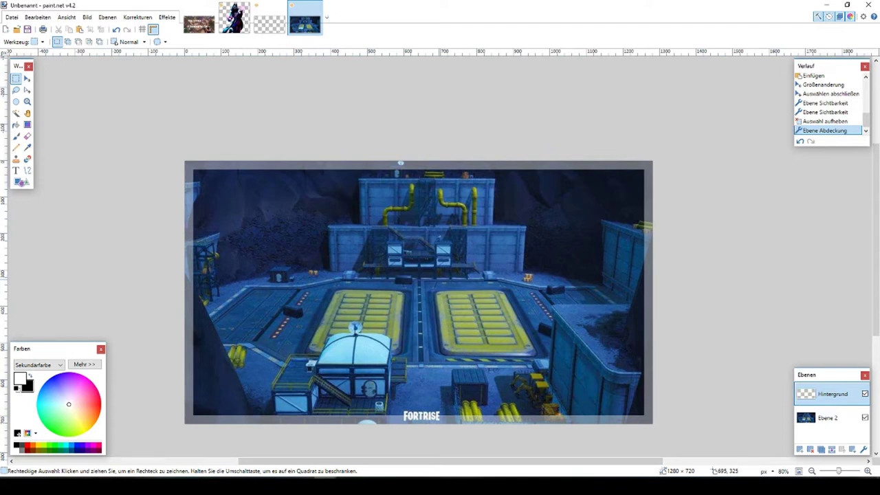
# - Try a Gaussian Blur with a radius of 16 on the Pressure Plant picture in layer Ebene 2
pyautogui.click(826, 417)
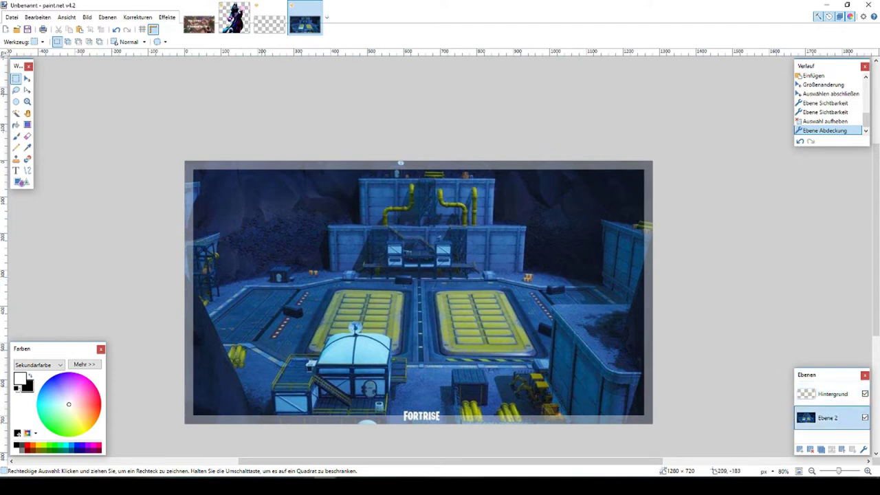
pyautogui.click(168, 17)
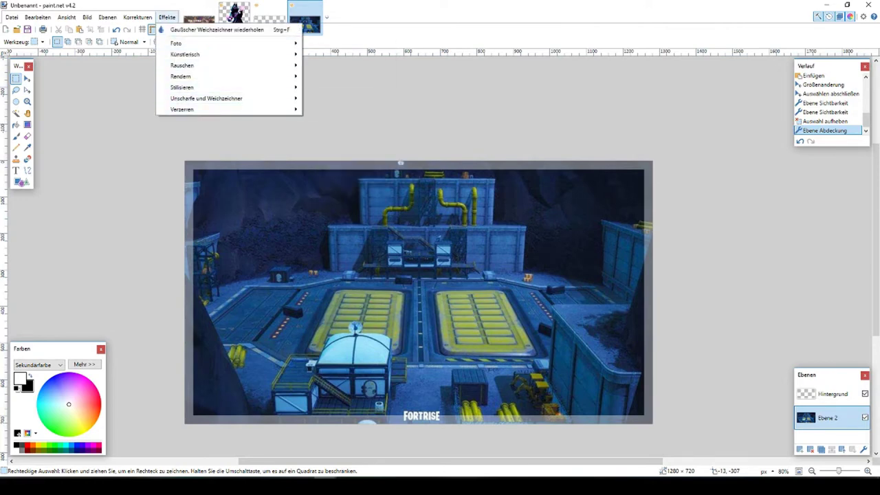
pyautogui.moveTo(206, 99)
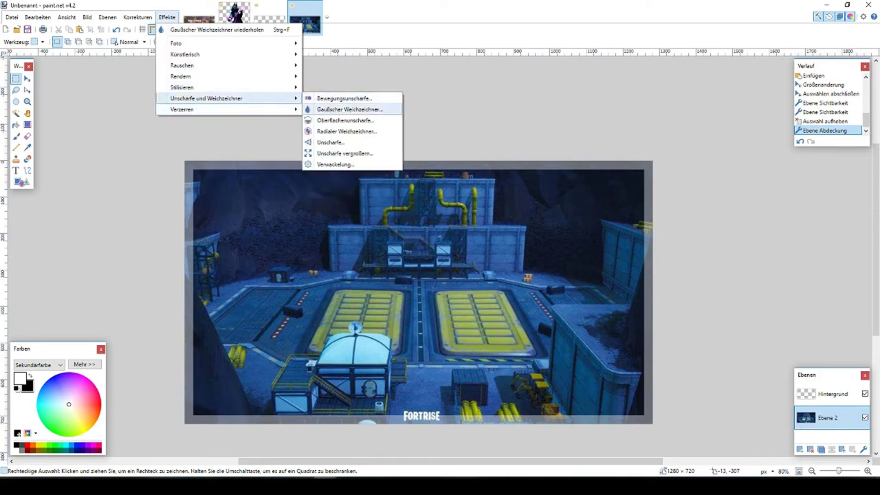
pyautogui.click(350, 109)
pyautogui.moveTo(414, 213); pyautogui.dragTo(609, 294)
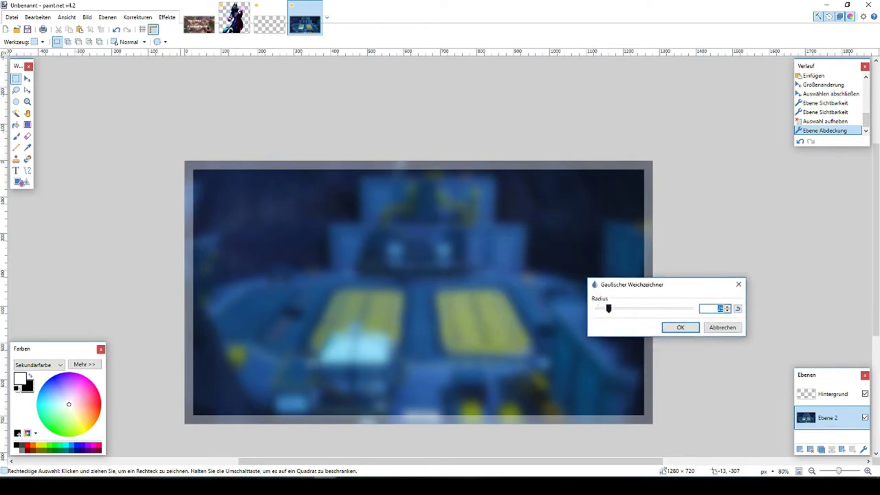
pyautogui.write('16')
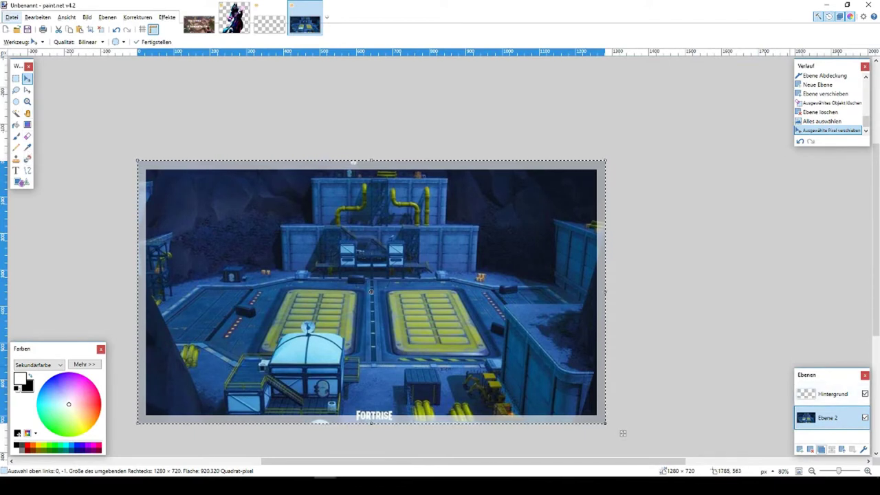
# - Apply the Gaussian Blur with its preset radius to the Pressure Plant picture on layer Ebene 2
pyautogui.click(864, 449)
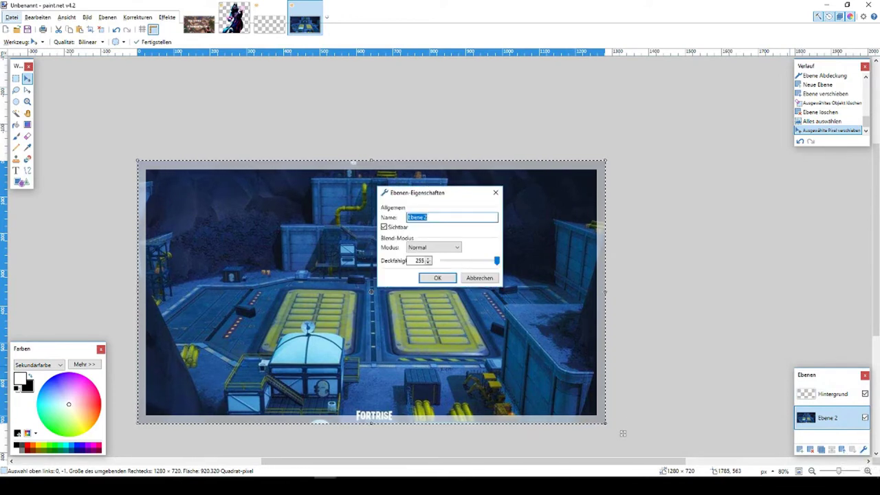
pyautogui.click(481, 277)
pyautogui.click(167, 17)
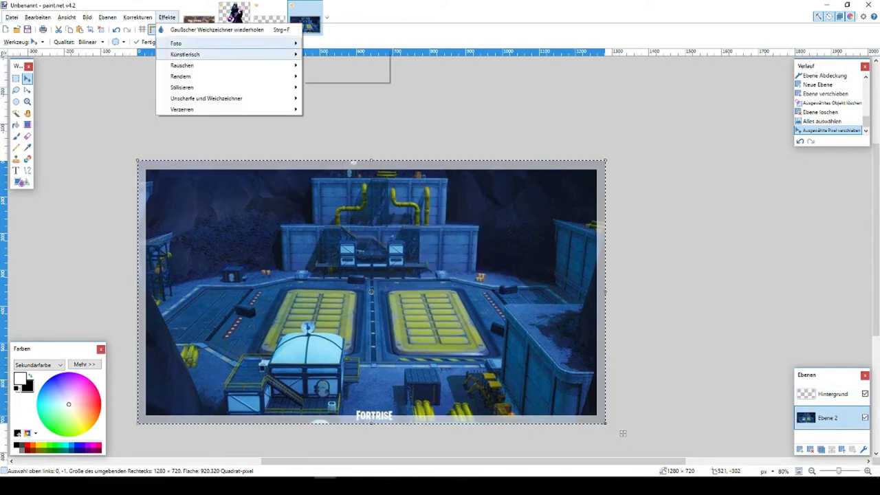
pyautogui.moveTo(206, 99)
pyautogui.click(349, 109)
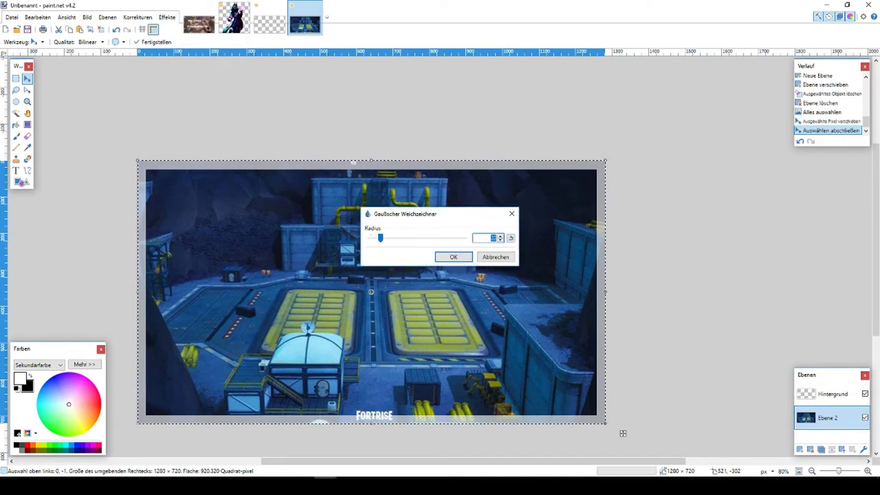
pyautogui.click(454, 256)
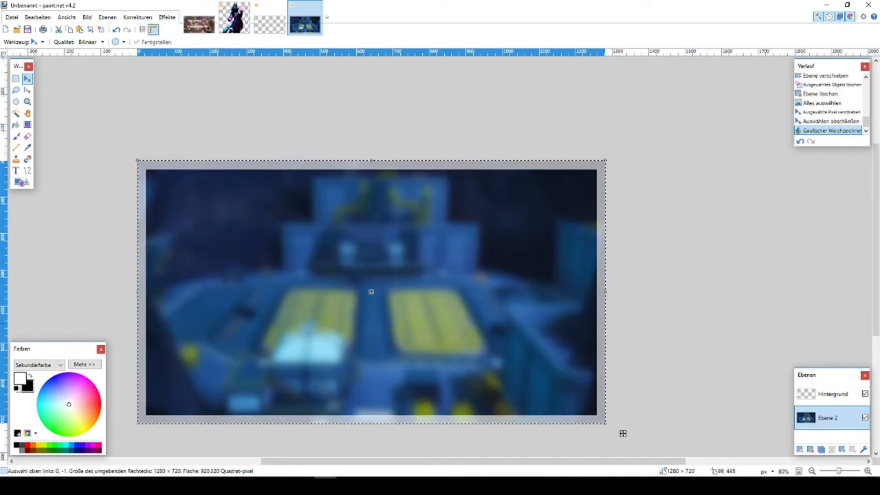
# - Look at the image with the white spikes and return to the blurred thumbnail
pyautogui.hotkey('ctrl', 'shift', 'Tab')
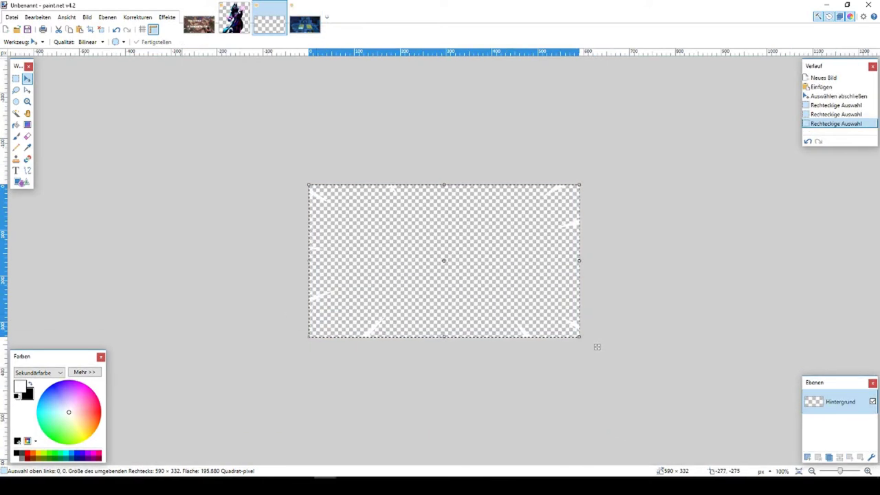
pyautogui.hotkey('ctrl', 'Tab')
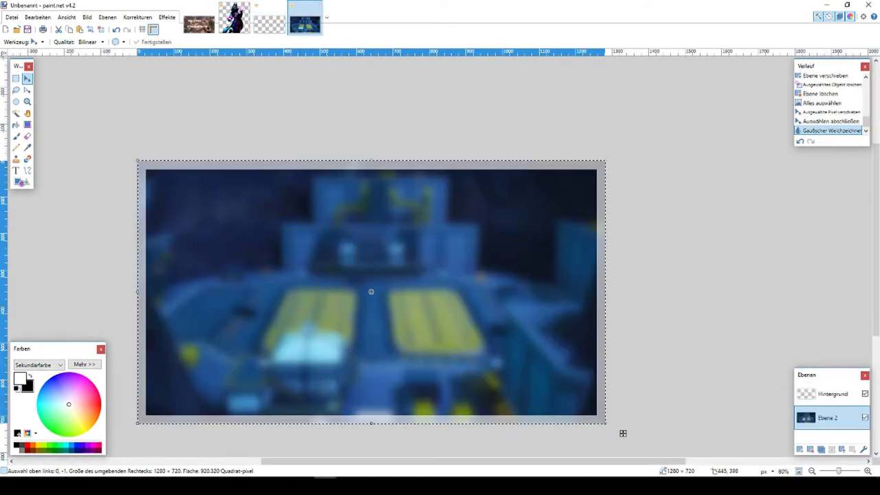
pyautogui.hotkey('ctrl', 'v')
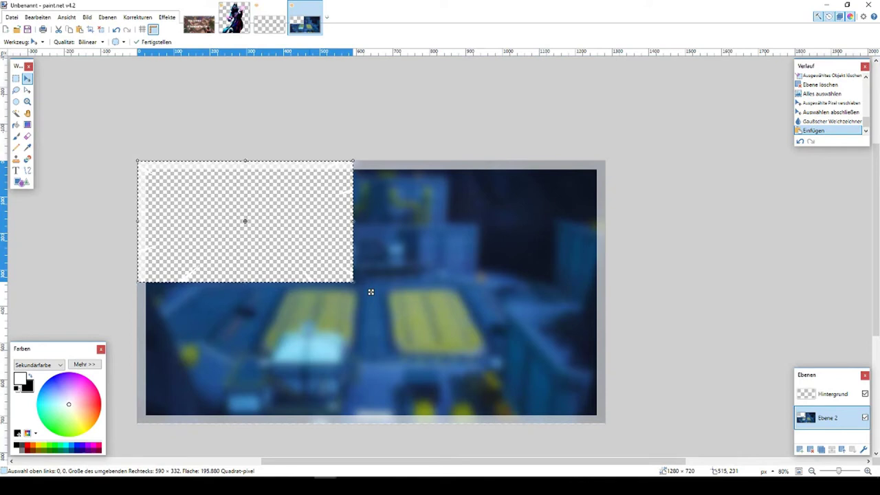
pyautogui.moveTo(371, 292); pyautogui.dragTo(484, 336)
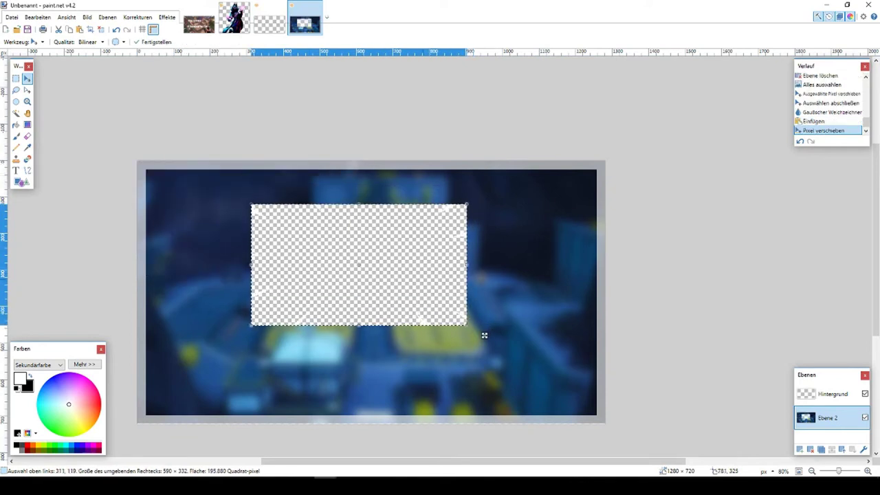
pyautogui.hotkey('ctrl', 'z')
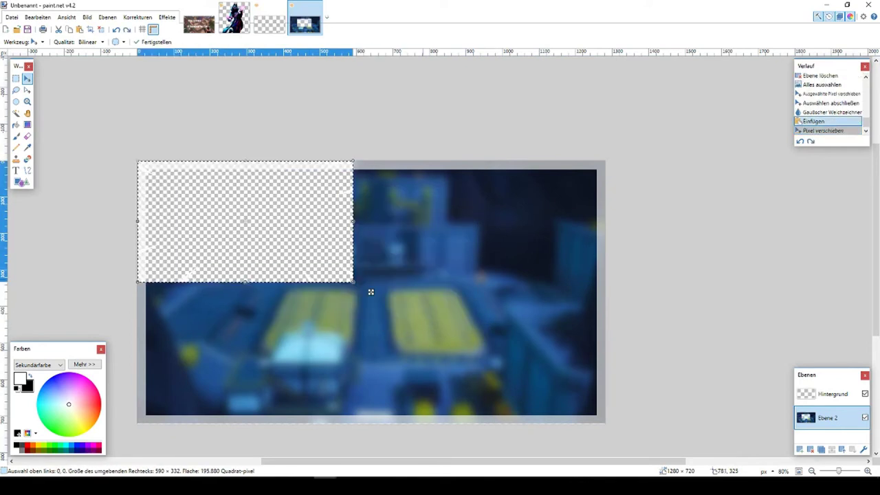
pyautogui.hotkey('ctrl', 'z')
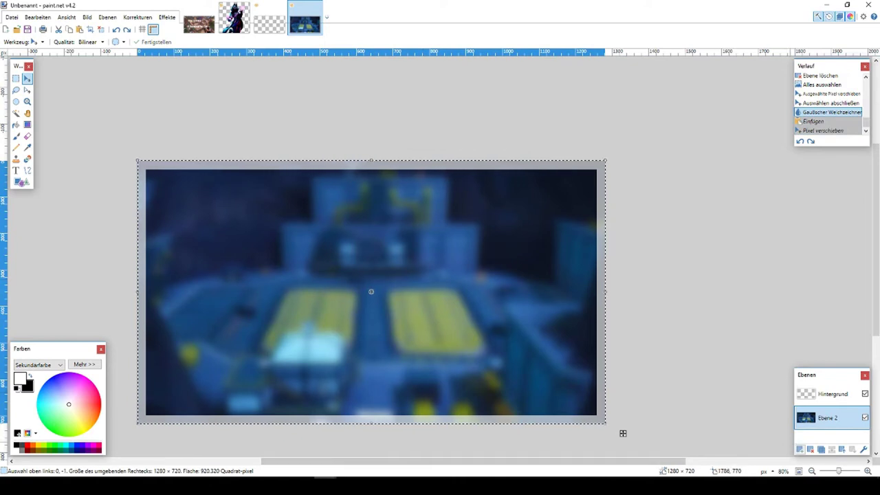
# - Add a layer above Ebene 2, paste the white spikes and stretch them to about 1286 × 731 px to cover the canvas
pyautogui.hotkey('ctrl', 'shift', 'n')
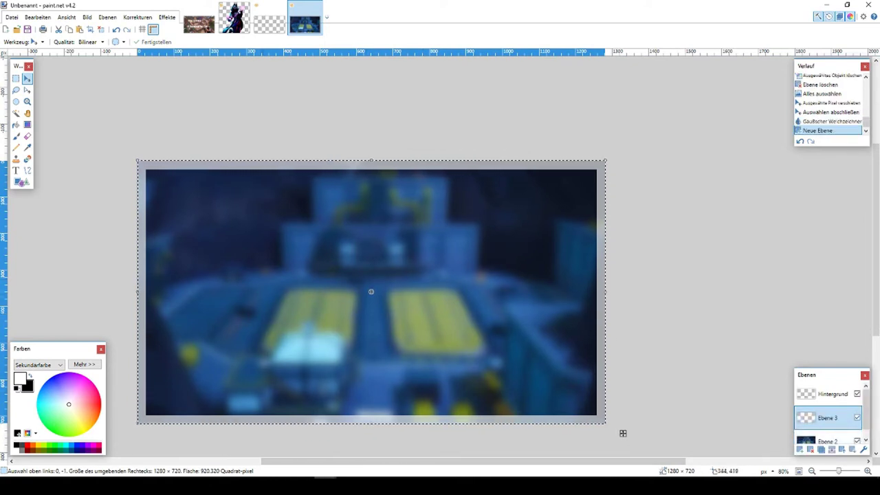
pyautogui.hotkey('ctrl', 'v')
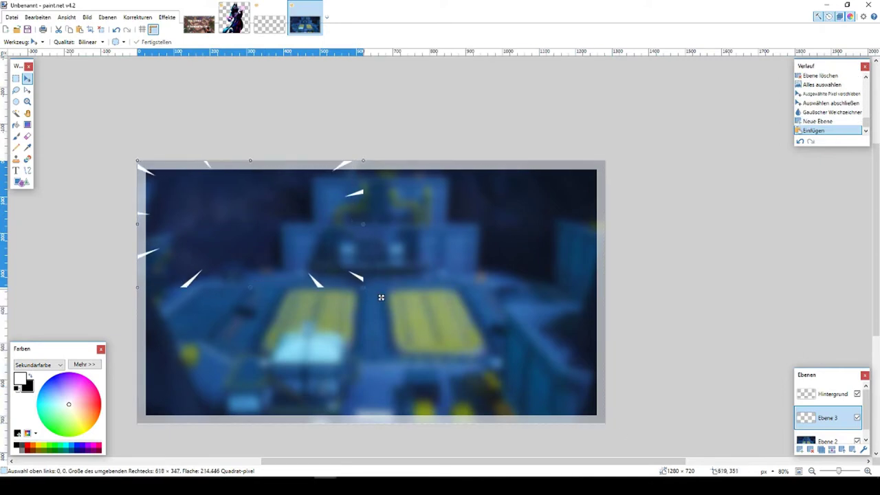
pyautogui.moveTo(381, 297); pyautogui.dragTo(625, 429)
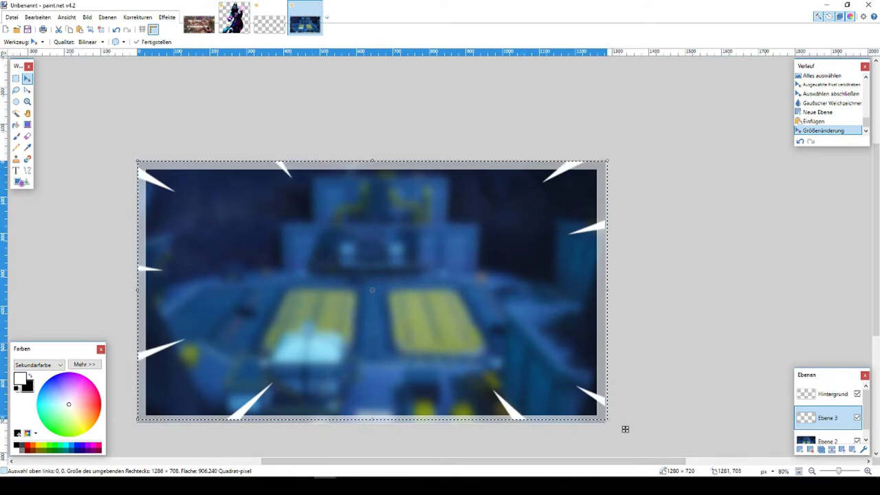
pyautogui.moveTo(625, 429); pyautogui.dragTo(625, 438)
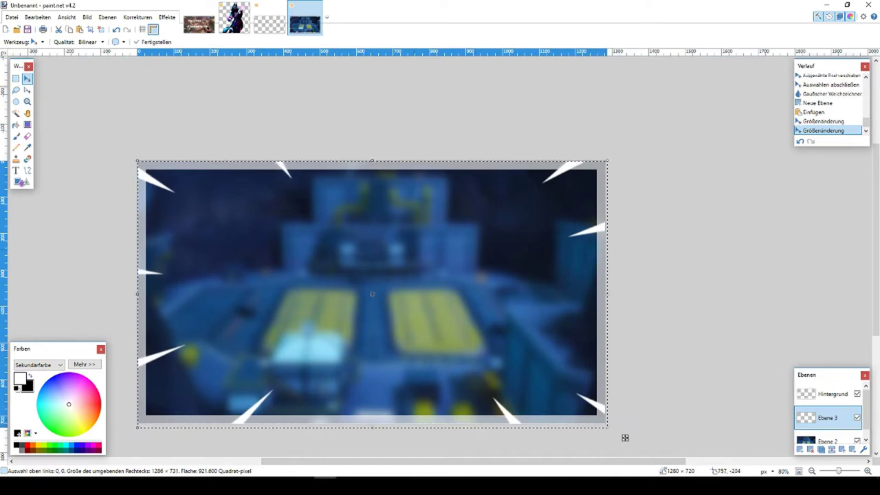
# - Select and copy the whole character image, then return to the thumbnail image
pyautogui.click(234, 17)
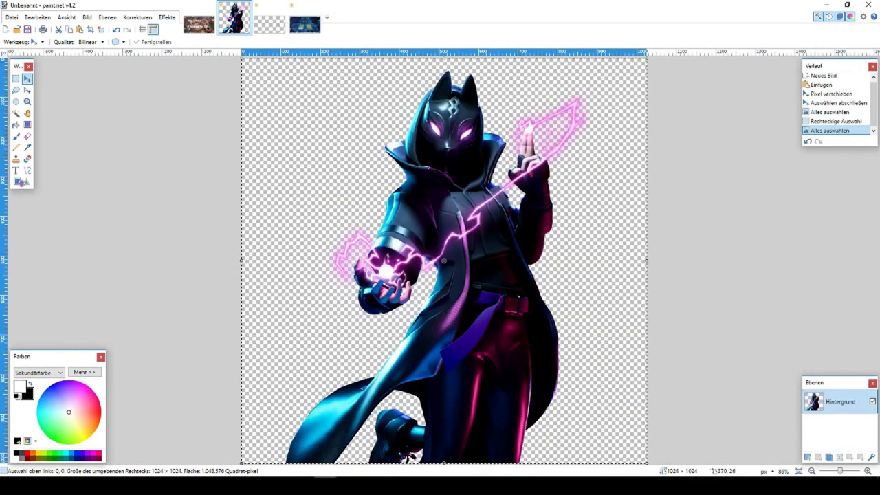
pyautogui.click(304, 17)
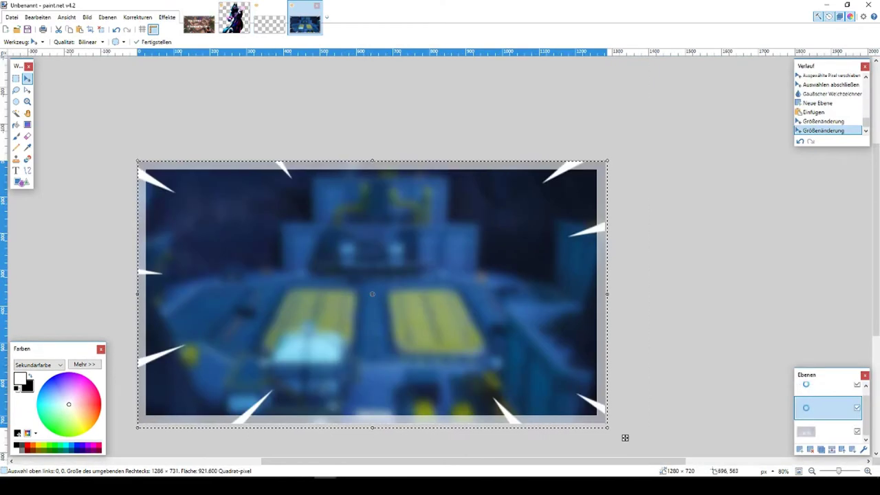
pyautogui.click(233, 17)
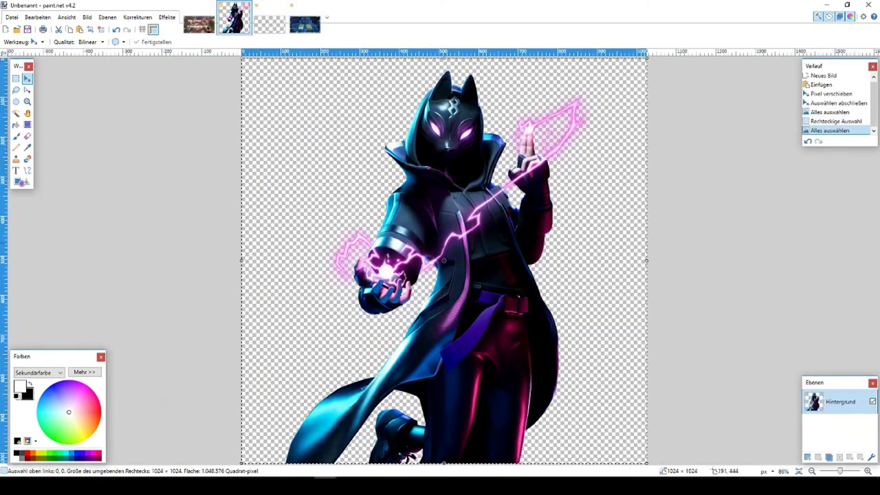
pyautogui.hotkey('ctrl', 'a')
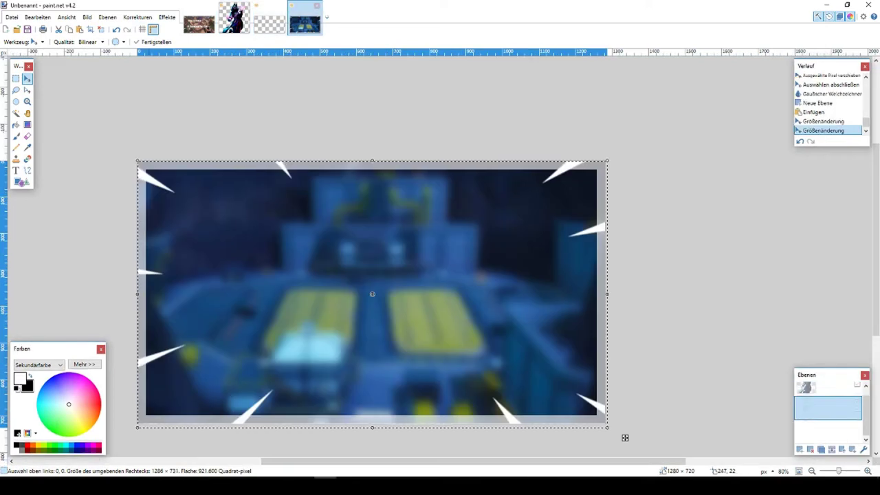
pyautogui.click(304, 24)
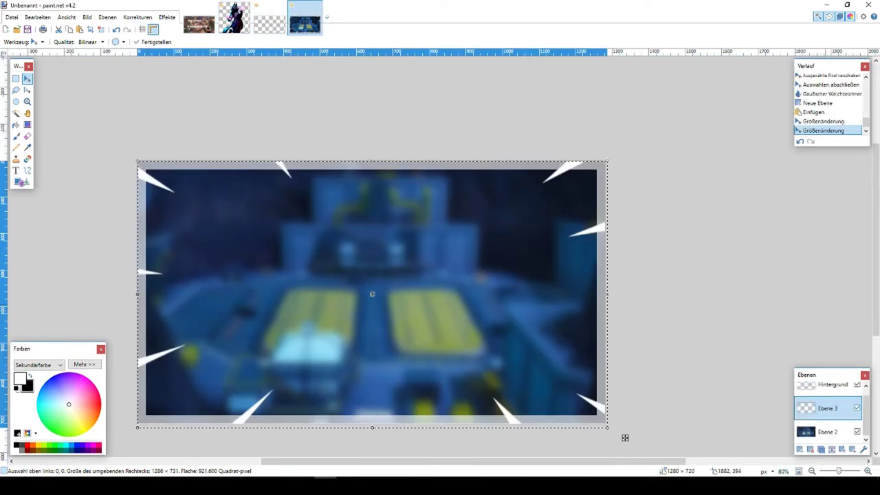
# - Add a layer beneath the spikes layer Ebene 3 and paste the character into it, keeping the canvas size
pyautogui.hotkey('ctrl', 'shift', 'n')
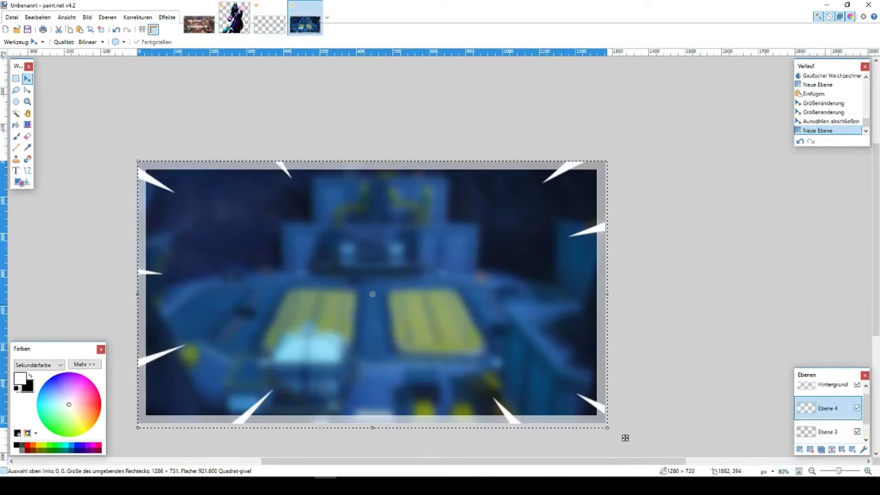
pyautogui.hotkey('ctrl', 'pagedown')
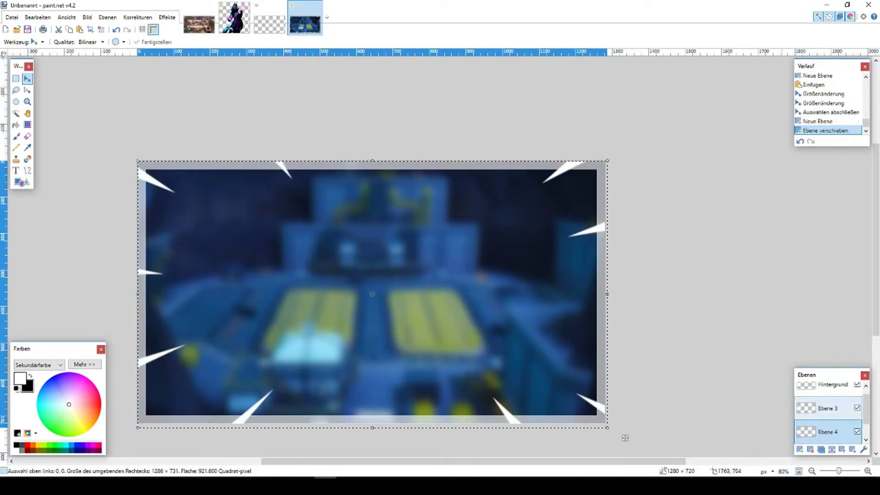
pyautogui.hotkey('ctrl', 'v')
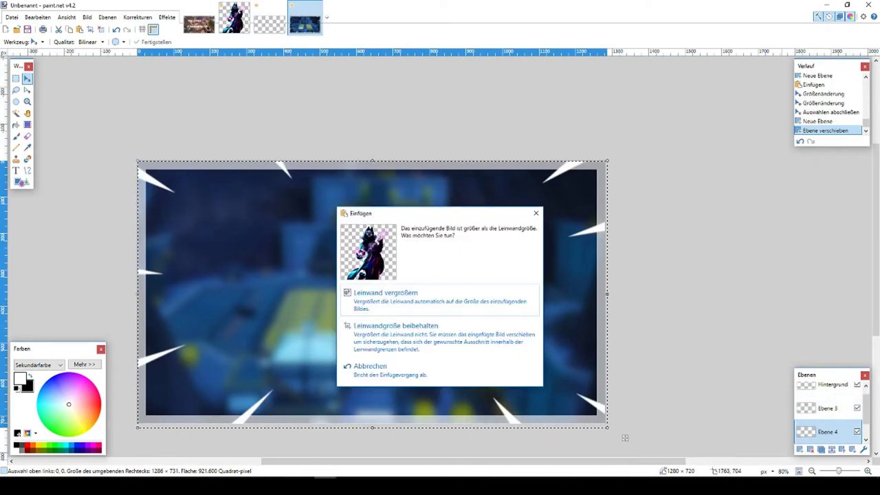
pyautogui.click(440, 337)
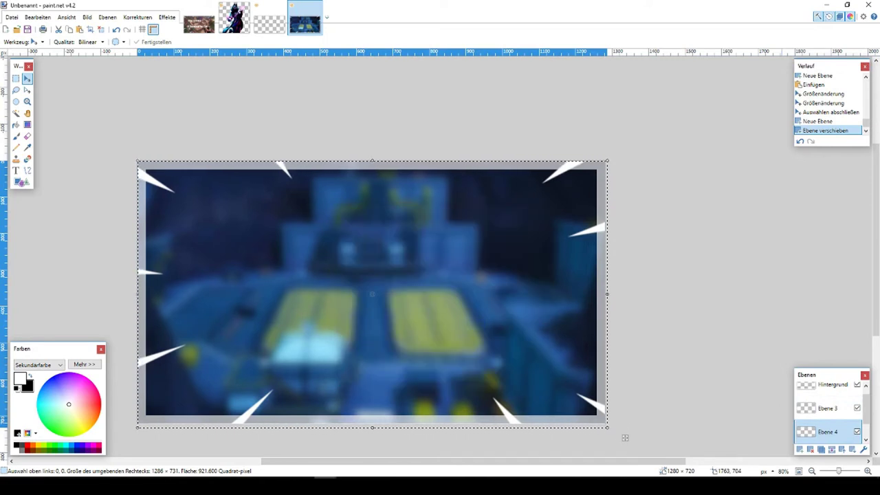
# - Shrink the pasted character to about 228 × 228 px, mirror it horizontally and move it near the thumbnail's lower edge
pyautogui.moveTo(324, 292); pyautogui.dragTo(375, 302)
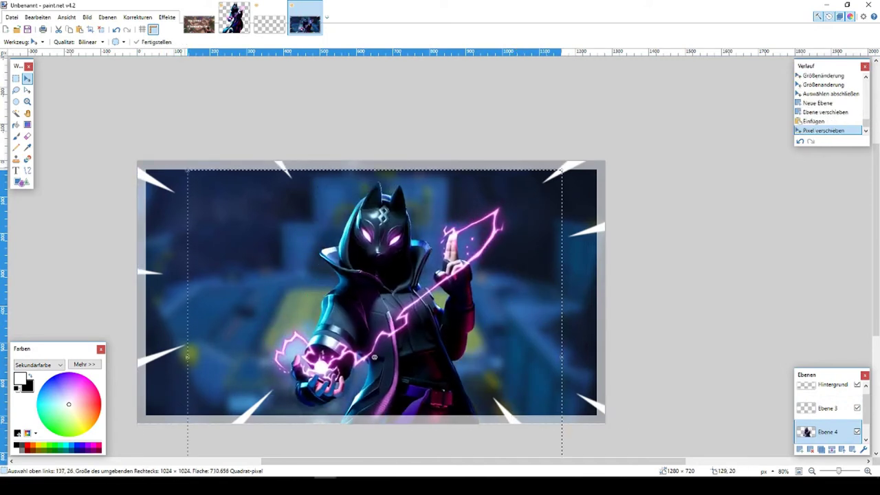
pyautogui.moveTo(185, 169); pyautogui.dragTo(396, 380)
pyautogui.moveTo(453, 430); pyautogui.dragTo(427, 350)
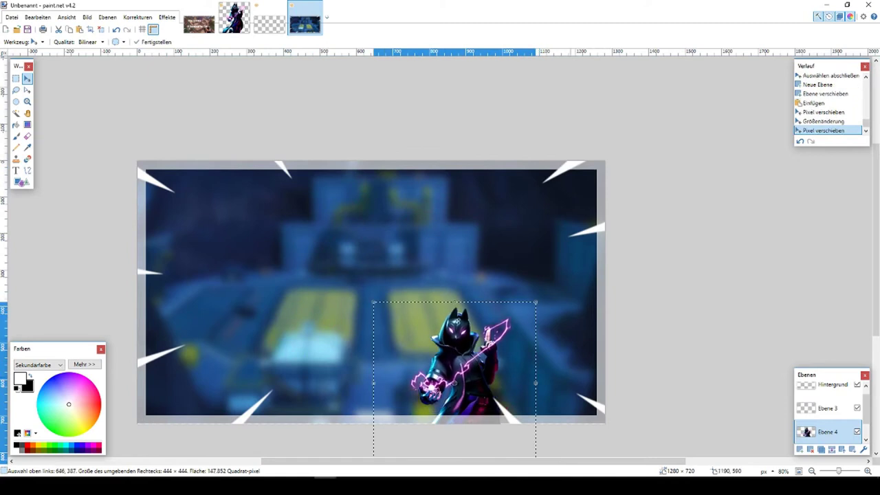
pyautogui.moveTo(536, 383); pyautogui.dragTo(392, 426)
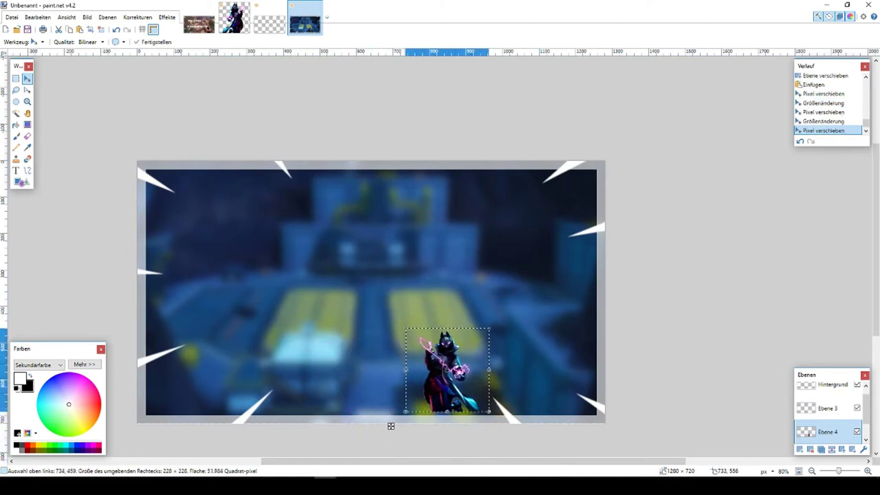
# - Enlarge the mirrored character to about 588 × 588 px and place it in the lower-right part of the thumbnail
pyautogui.moveTo(405, 364); pyautogui.dragTo(318, 364)
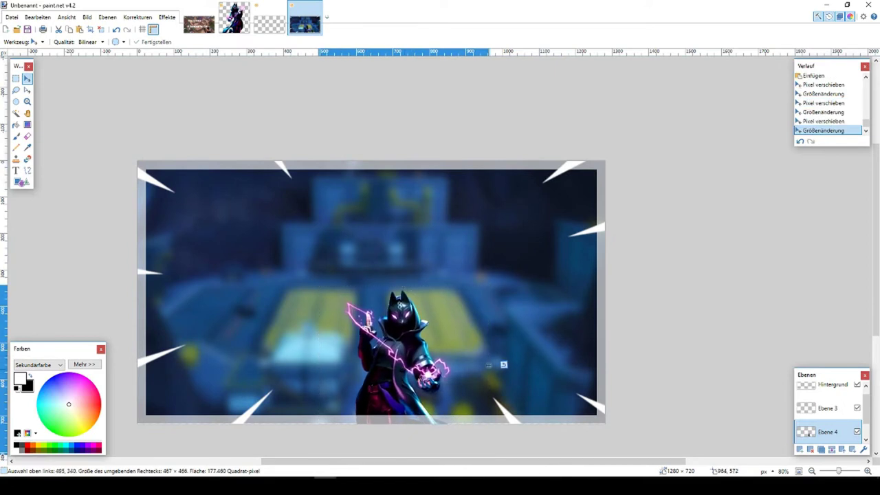
pyautogui.click(503, 364)
pyautogui.moveTo(504, 364); pyautogui.dragTo(581, 361)
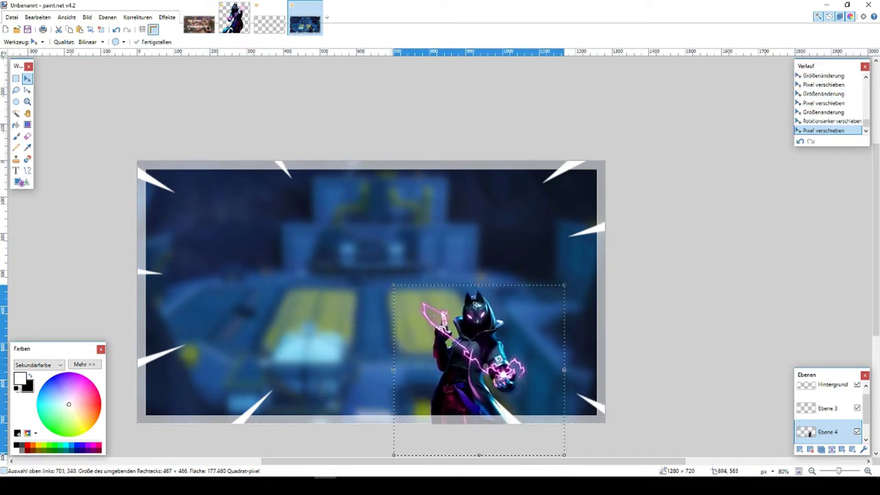
pyautogui.moveTo(392, 368); pyautogui.dragTo(349, 368)
pyautogui.moveTo(473, 390); pyautogui.dragTo(502, 389)
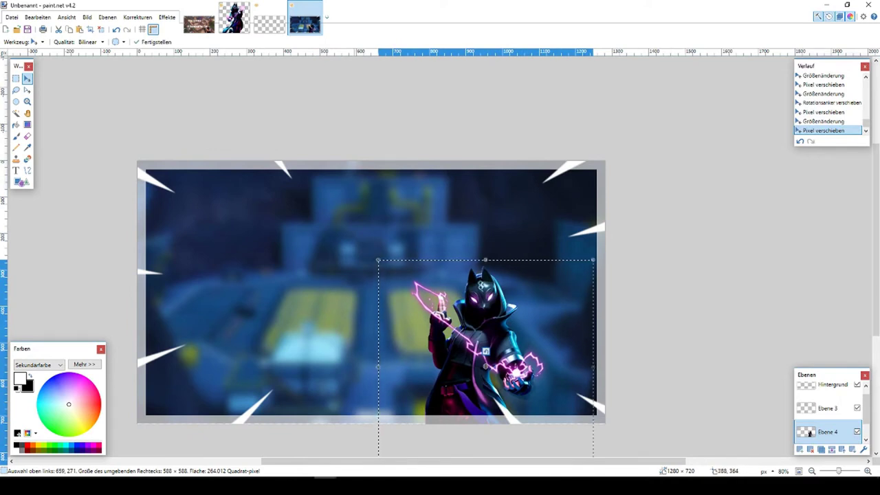
# - Finish the character's placement and select the entire 1280 × 720 canvas with a rectangular selection
pyautogui.click(16, 78)
pyautogui.moveTo(137, 160); pyautogui.dragTo(642, 371)
pyautogui.moveTo(137, 160); pyautogui.dragTo(873, 492)
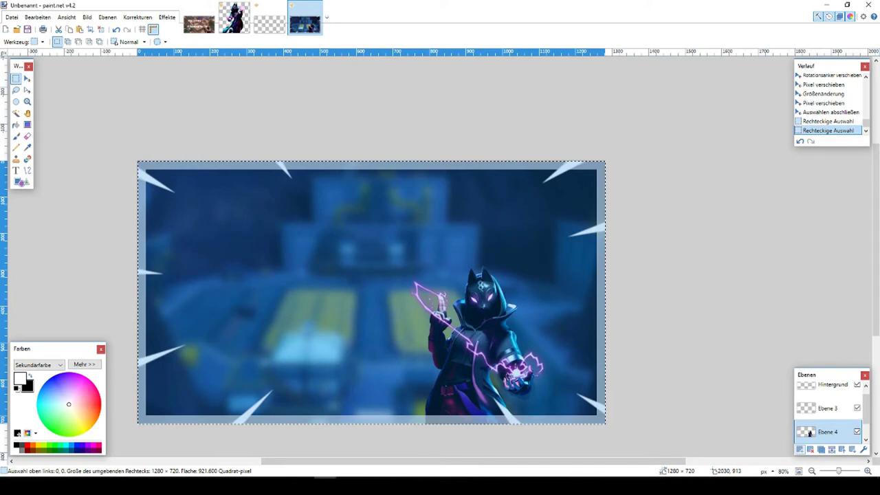
# - Add a new layer, place it beneath the character layer Ebene 4 and make the new layer active
pyautogui.click(800, 449)
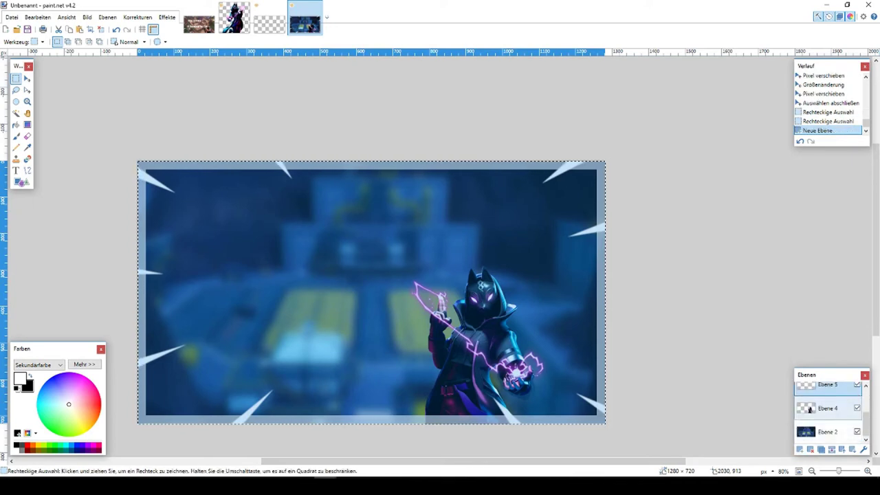
pyautogui.moveTo(809, 409); pyautogui.dragTo(809, 394)
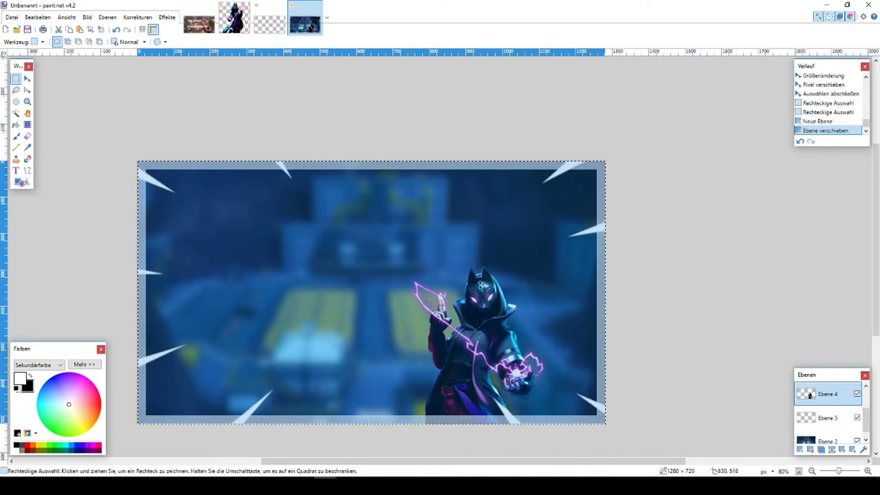
pyautogui.click(827, 417)
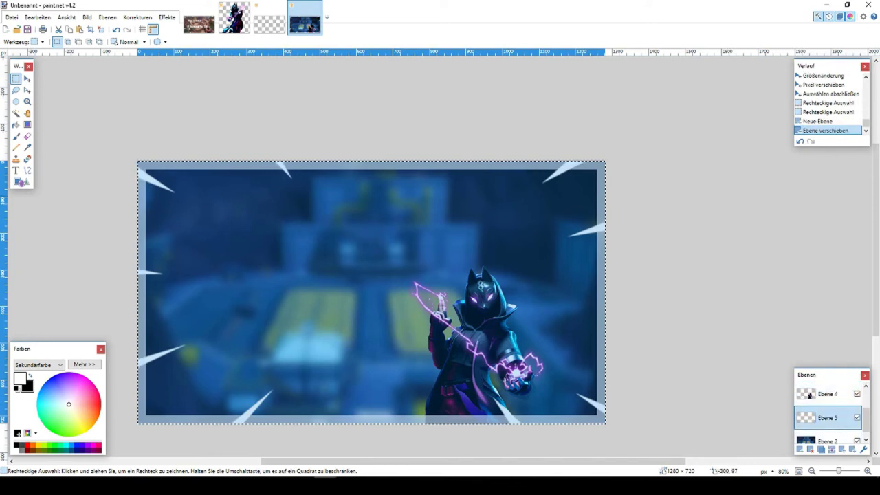
# - Add the white text "How to make" in Dimbo at size 72 in the thumbnail's left half and nudge it slightly right
pyautogui.press('t')
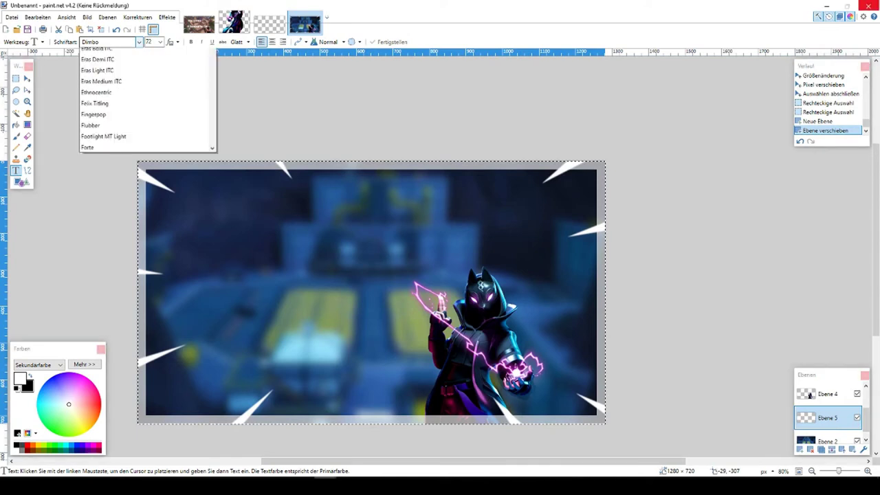
pyautogui.press('Escape')
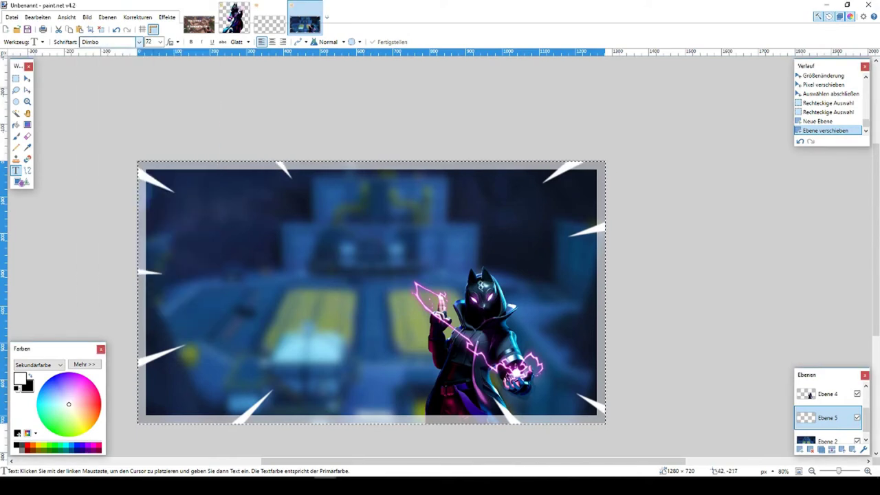
pyautogui.click(201, 246)
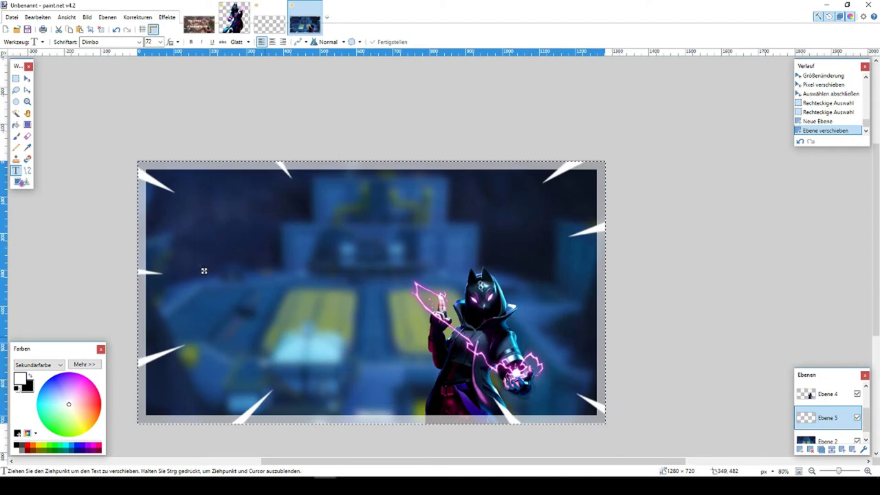
pyautogui.write('Hwo')
pyautogui.press('BackSpace')
pyautogui.press('BackSpace')
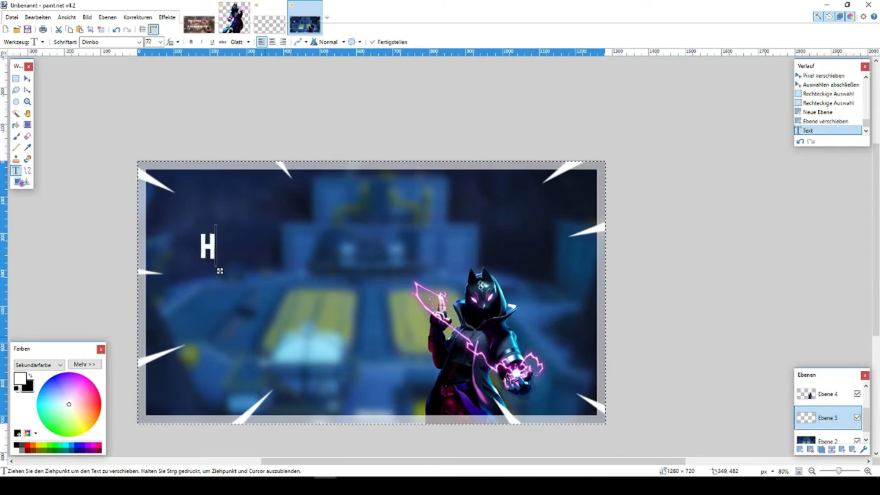
pyautogui.write('ow t')
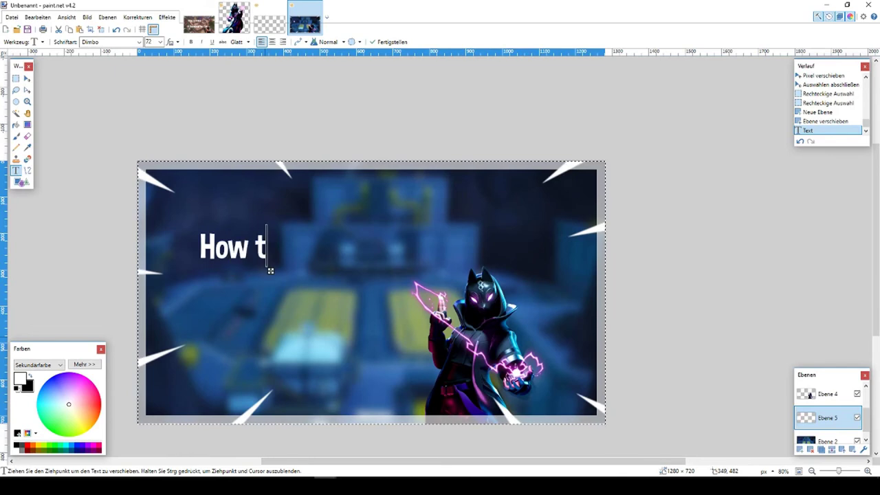
pyautogui.write('o make')
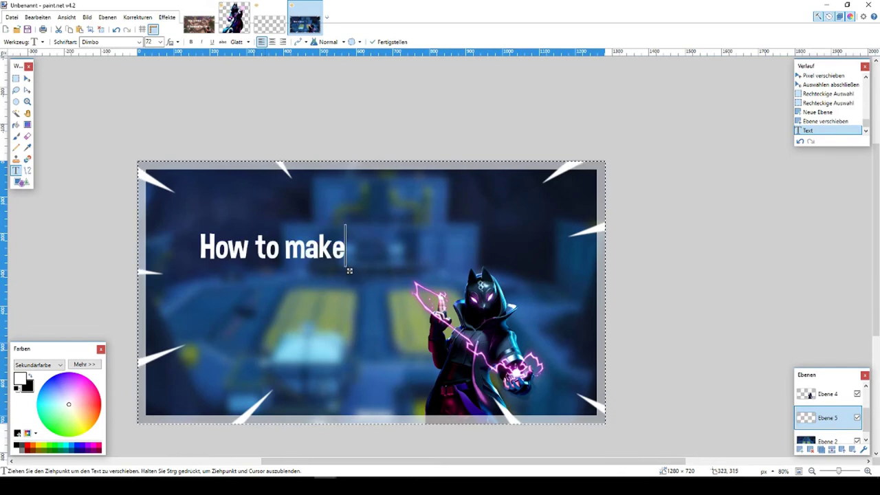
pyautogui.moveTo(350, 271); pyautogui.dragTo(354, 271)
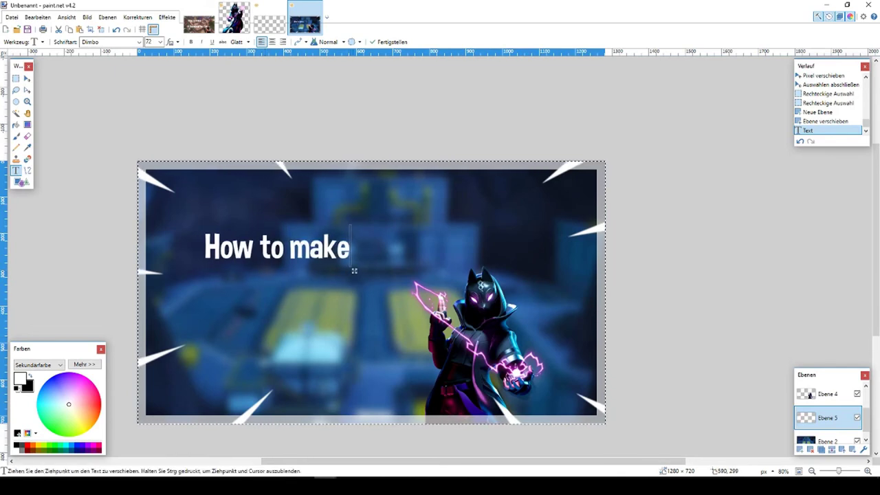
# - Add a second line of text reading "A Thumbnail Like this" below "How to make" on layer Ebene 5
pyautogui.click(219, 246)
pyautogui.click(212, 336)
pyautogui.write('A Thumbnail Like this')
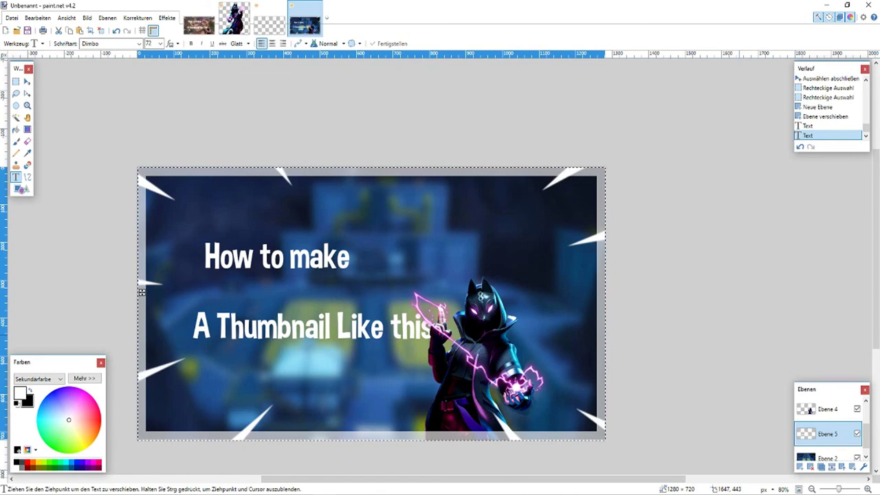
pyautogui.hotkey('alt', 'Tab')
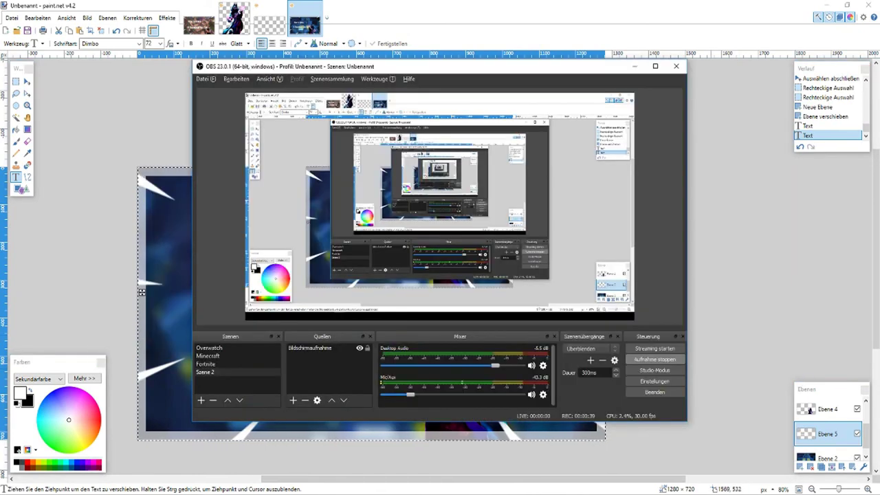